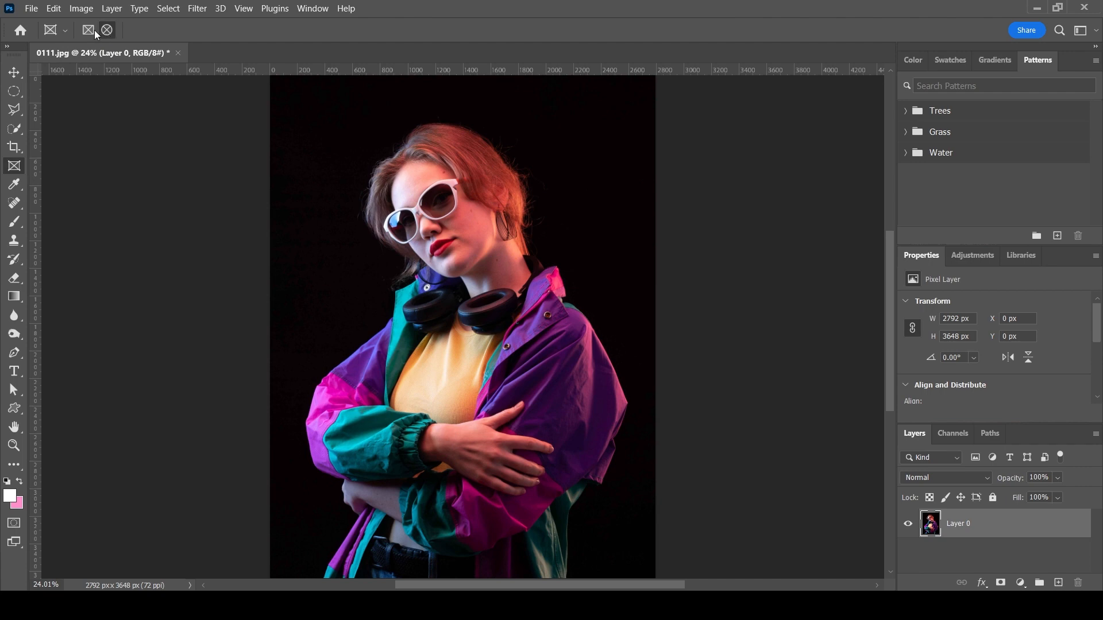
# Mask the portrait with a rectangular frame of about 1610 × 1610 px around the head and try shifting the photo inside it
pyautogui.moveTo(357, 102); pyautogui.dragTo(561, 344)
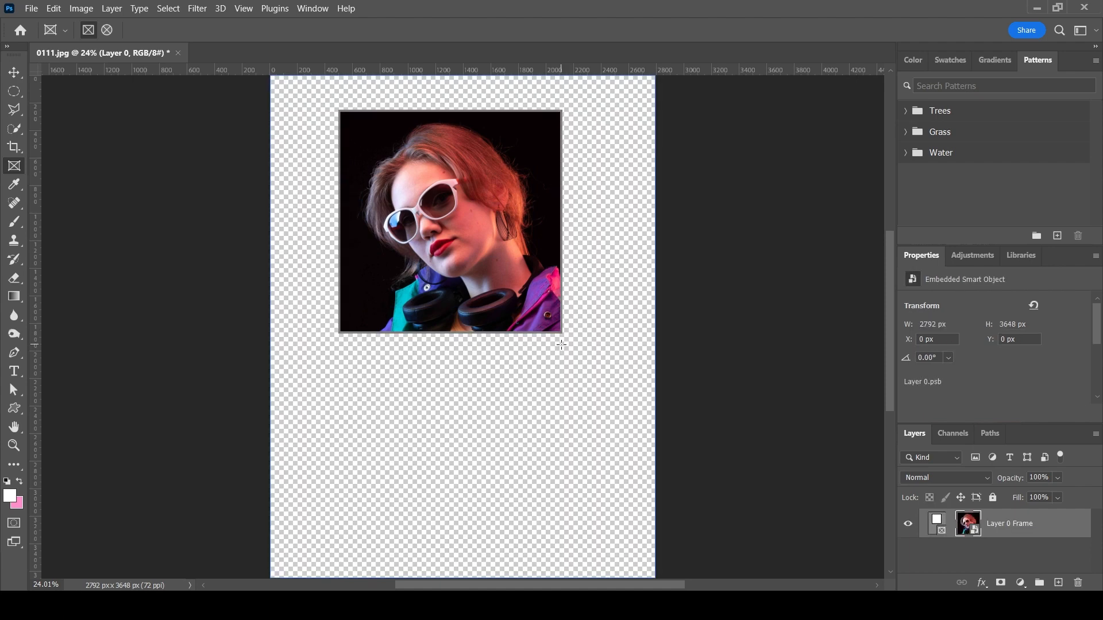
pyautogui.click(15, 73)
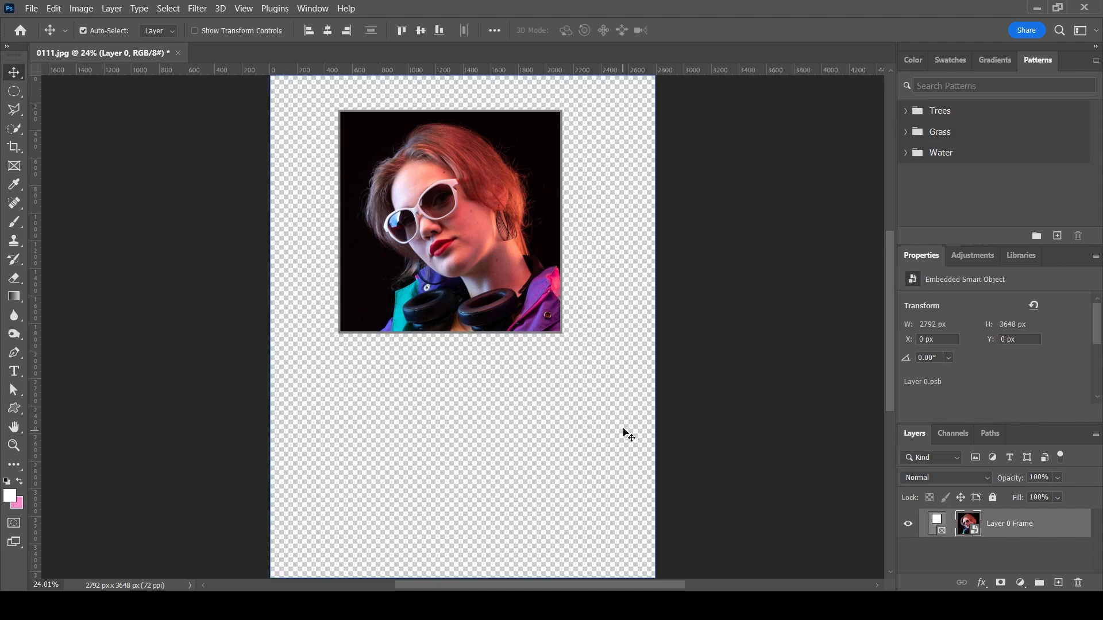
pyautogui.click(939, 524)
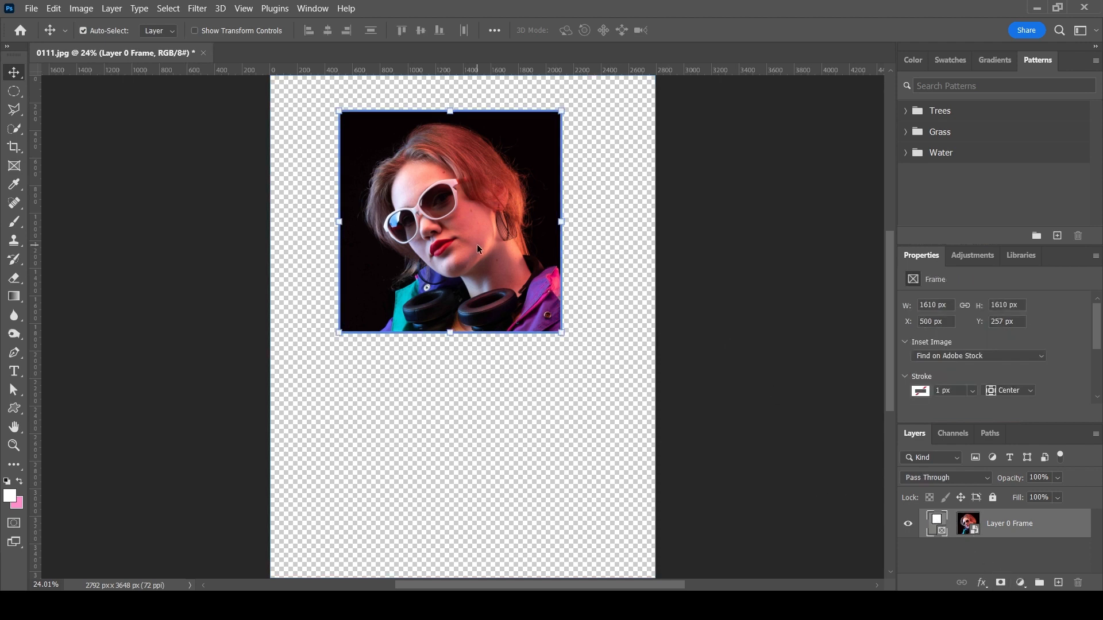
pyautogui.moveTo(478, 248)
pyautogui.mouseDown()
pyautogui.moveTo(499, 233)
pyautogui.moveTo(433, 239)
pyautogui.moveTo(471, 233)
pyautogui.moveTo(450, 285)
pyautogui.moveTo(491, 254)
pyautogui.moveTo(466, 247)
pyautogui.mouseUp()
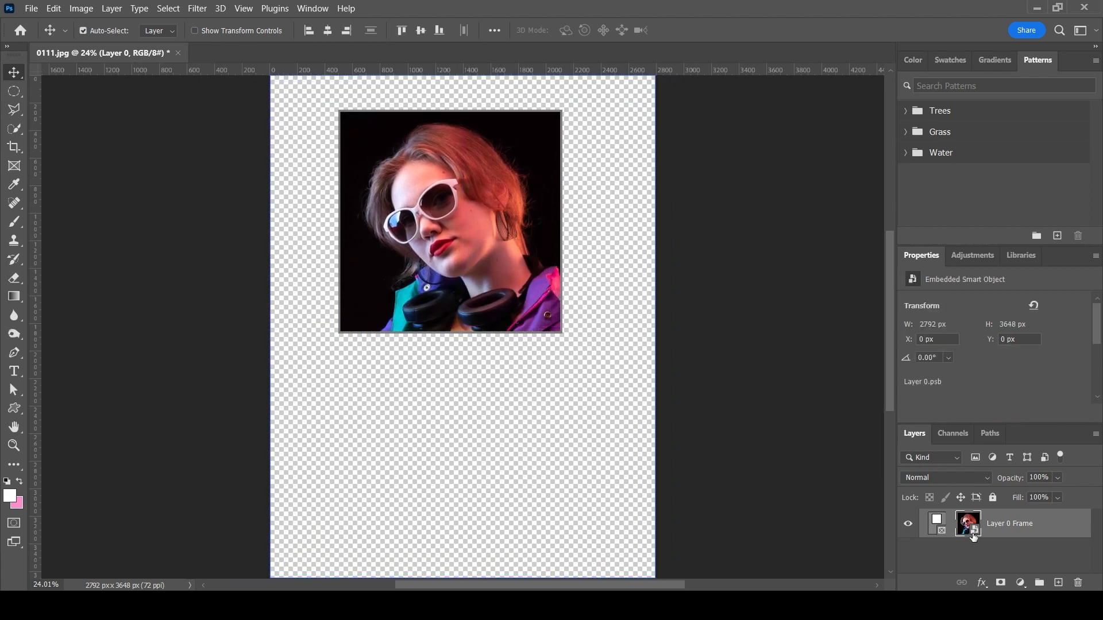
# Move the rectangular frame together with its photo to about X 633 px, Y 761 px, and undo back to the unframed photo
pyautogui.click(929, 517)
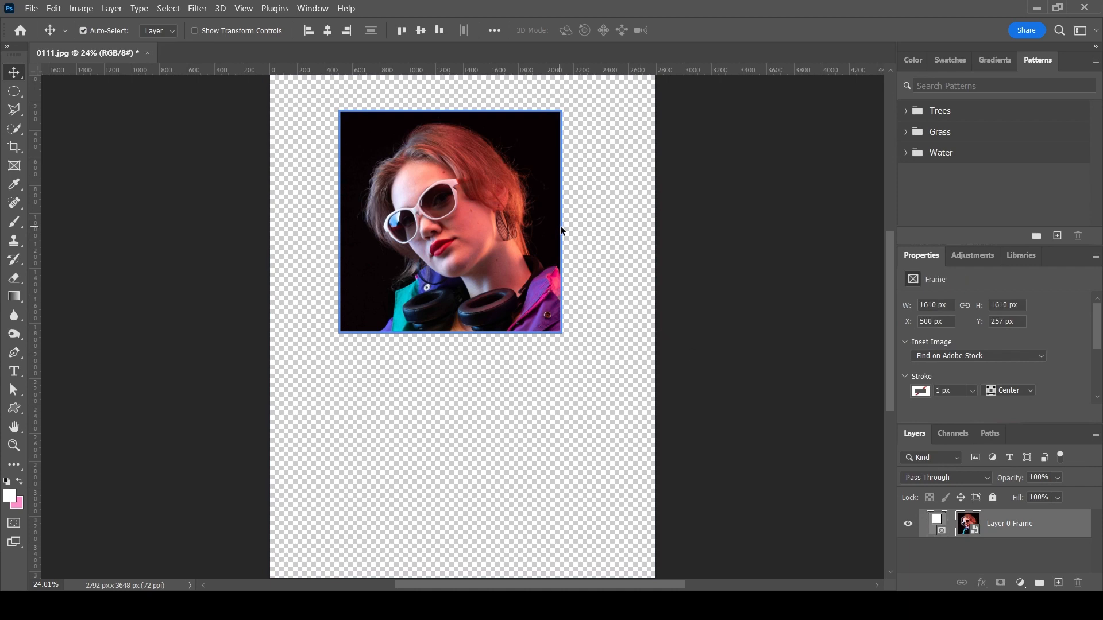
pyautogui.moveTo(561, 226); pyautogui.dragTo(581, 301)
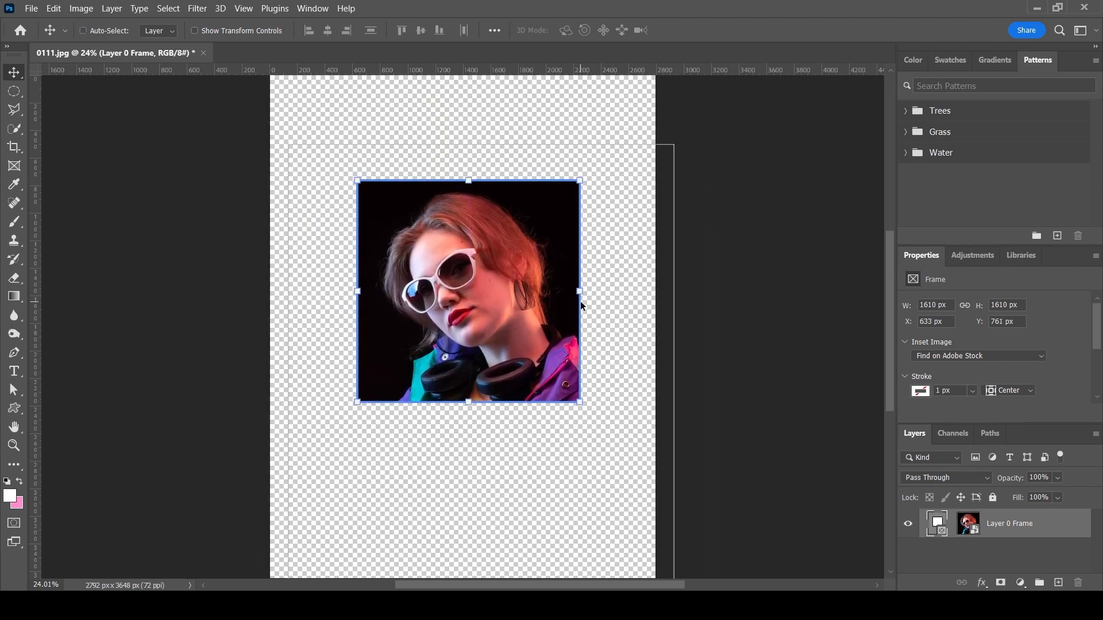
pyautogui.hotkey('ctrl', 'z')
pyautogui.hotkey('ctrl', 'z')
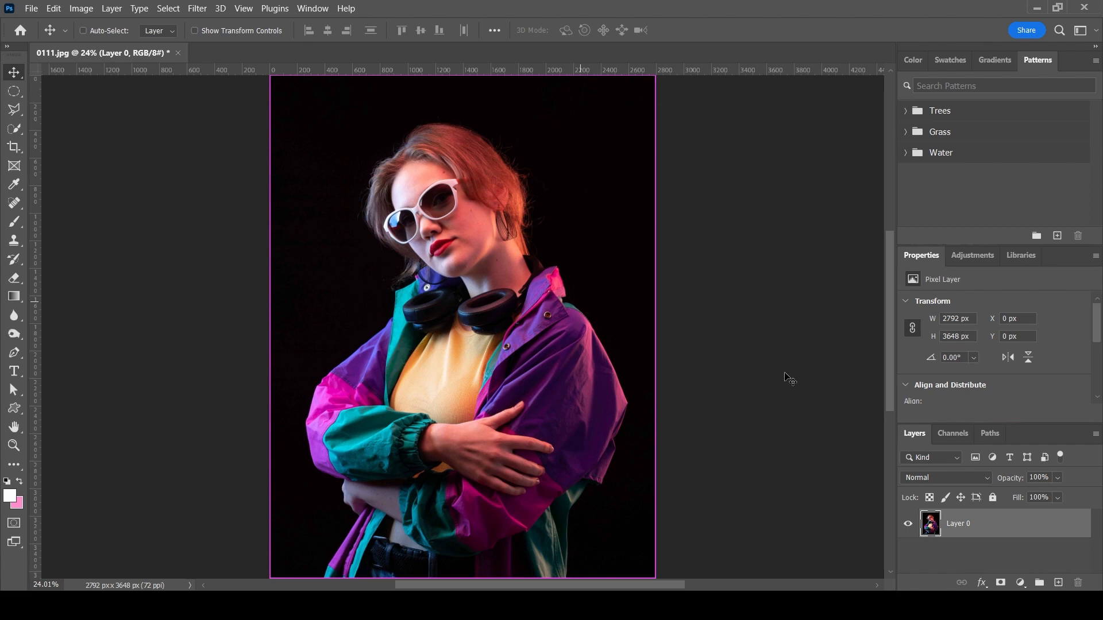
# Mask the portrait with an elliptical frame of about 1648 × 1645 px around the head, shift the photo inside it, and undo the shift
pyautogui.click(17, 169)
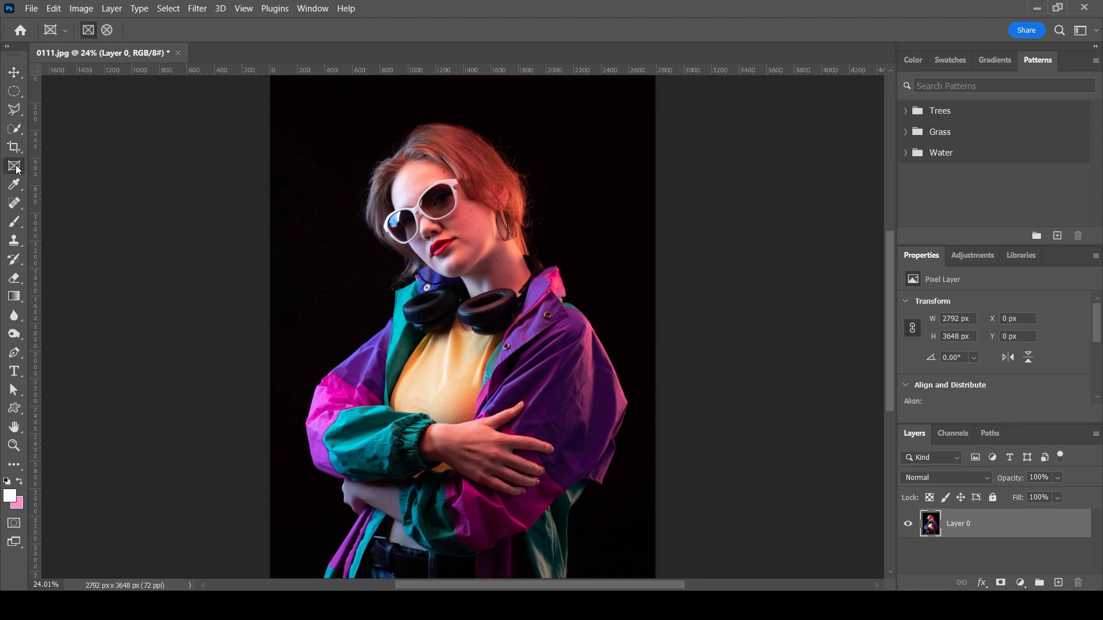
pyautogui.click(106, 32)
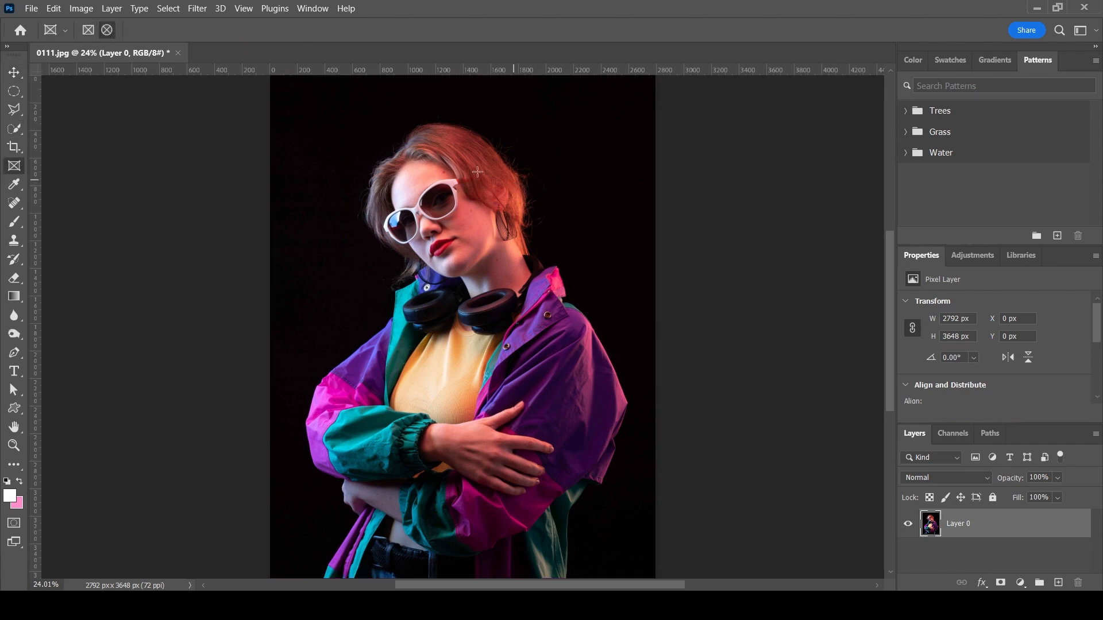
pyautogui.moveTo(315, 98); pyautogui.dragTo(566, 337)
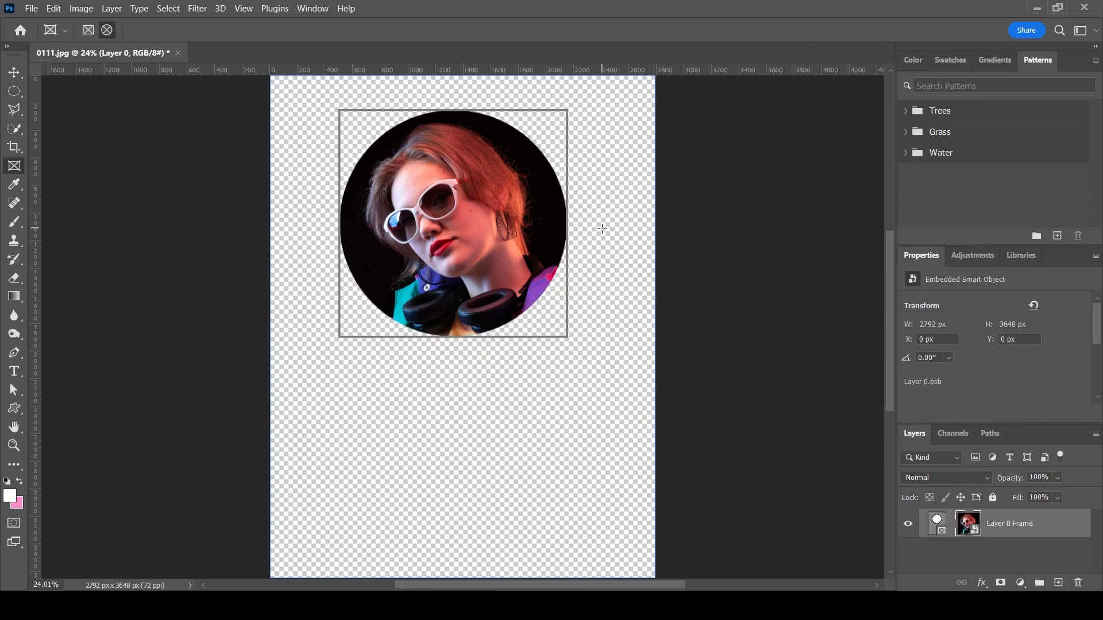
pyautogui.click(14, 73)
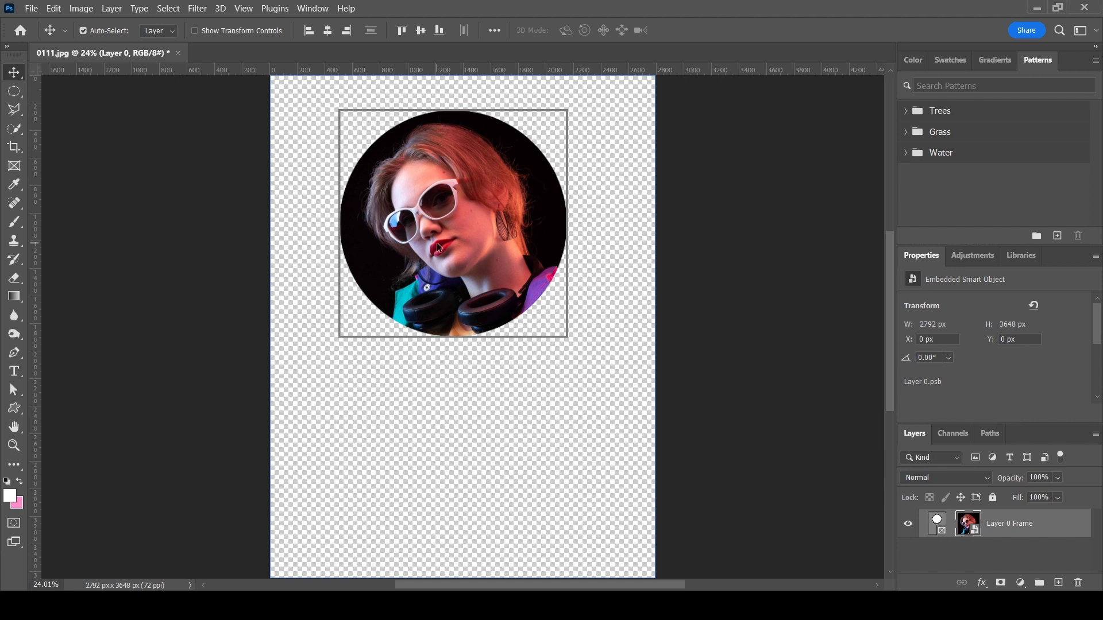
pyautogui.moveTo(437, 246); pyautogui.dragTo(453, 275)
pyautogui.hotkey('ctrl', 'z')
# Move the circular frame downward together with its photo, and undo back to the unframed photo
pyautogui.click(939, 526)
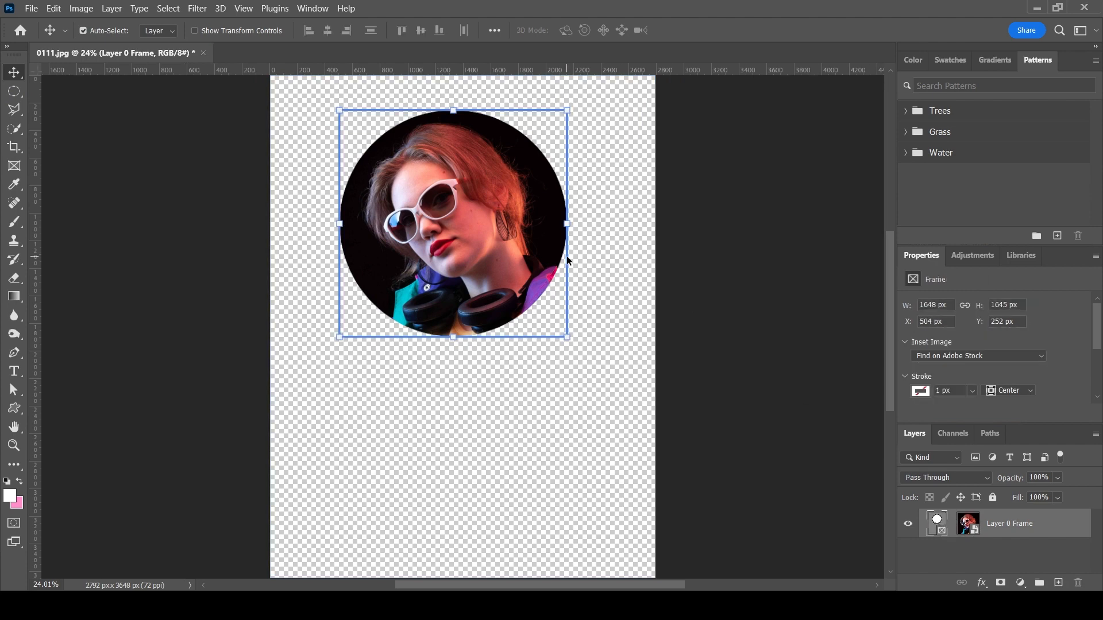
pyautogui.moveTo(569, 288); pyautogui.dragTo(574, 351)
pyautogui.hotkey('ctrl', 'z')
pyautogui.hotkey('ctrl', 'z')
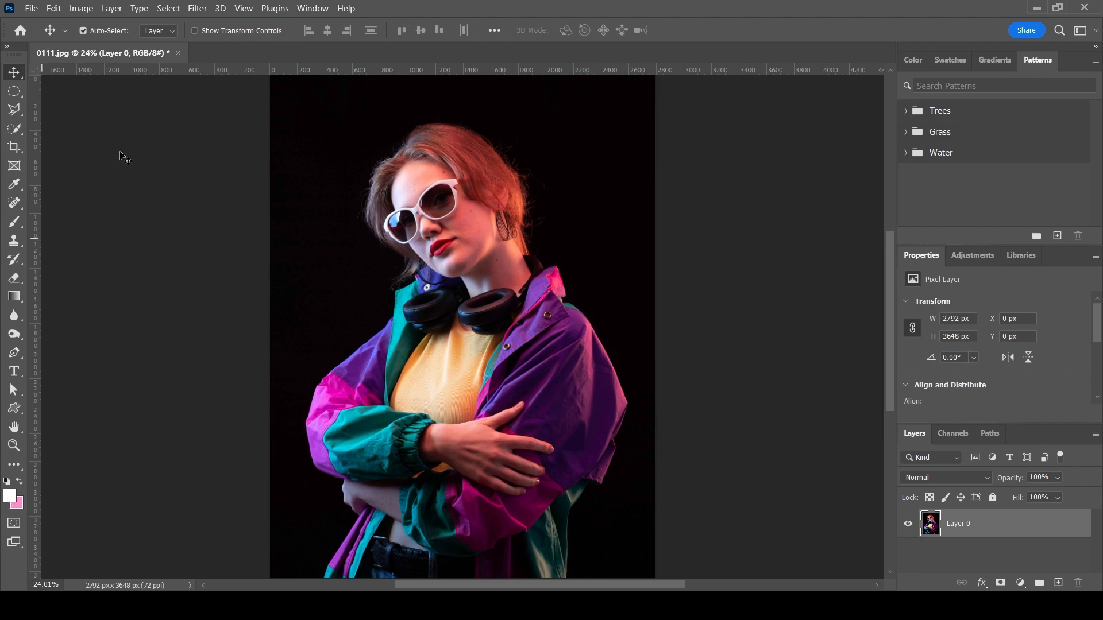
# Create a new document from the recent custom 1280 x 720 px preset at 72 ppi
pyautogui.click(31, 8)
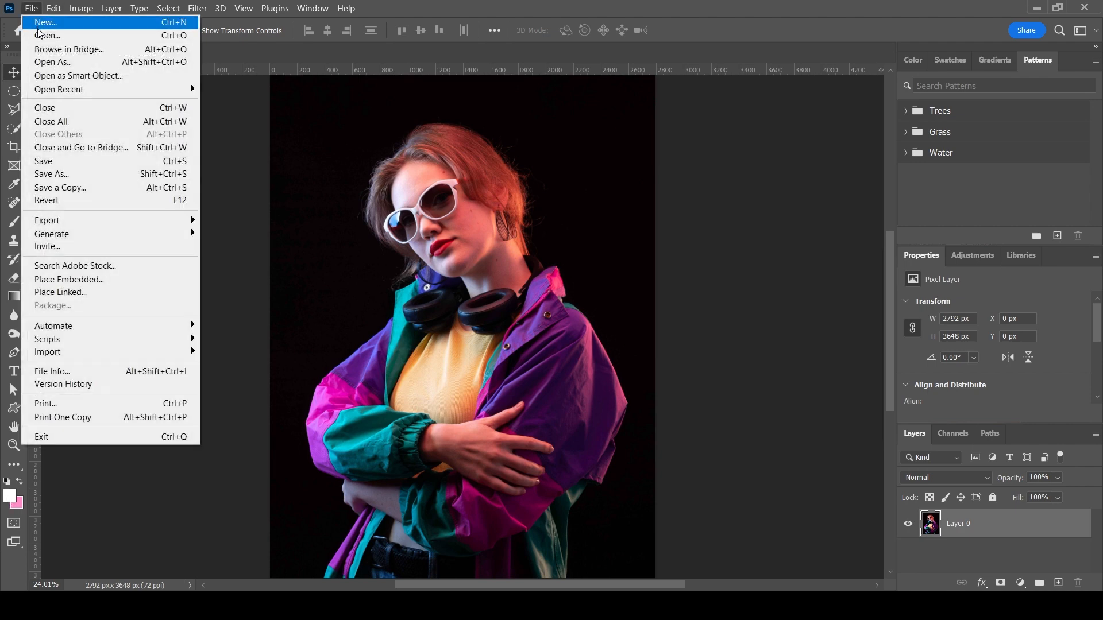
pyautogui.click(43, 25)
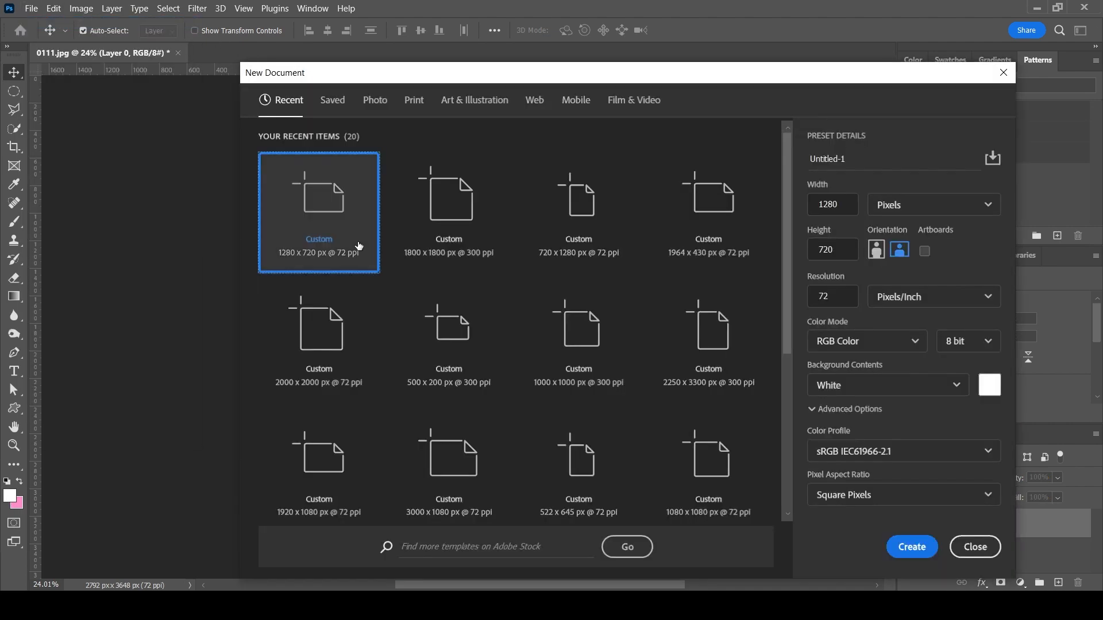
pyautogui.doubleClick(363, 233)
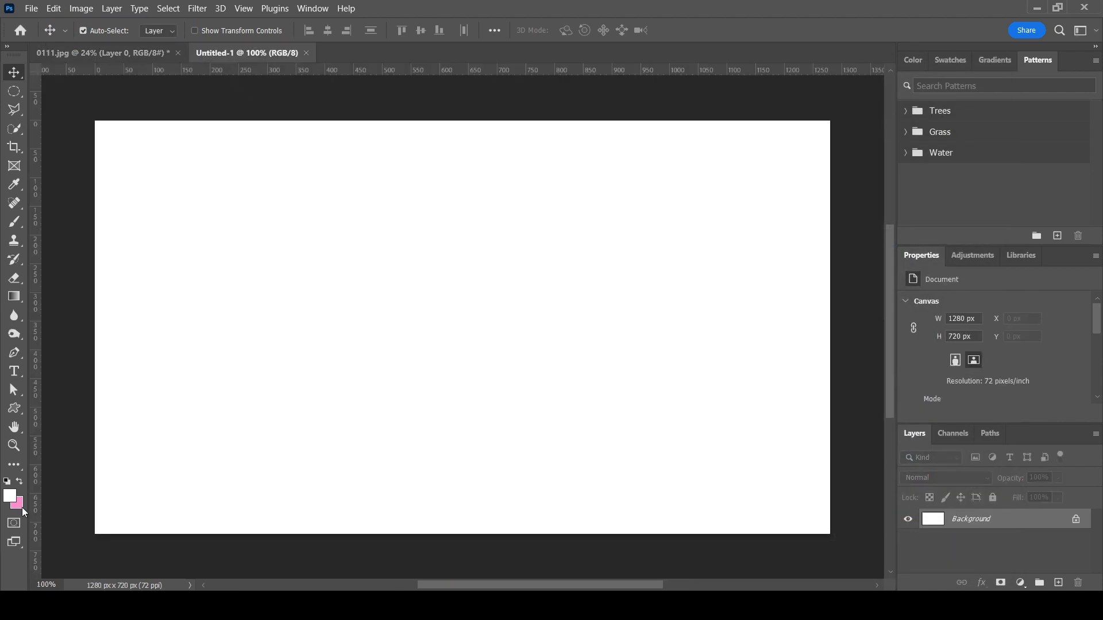
# Set the background color to black (000000) and fill the Background layer with it
pyautogui.click(22, 508)
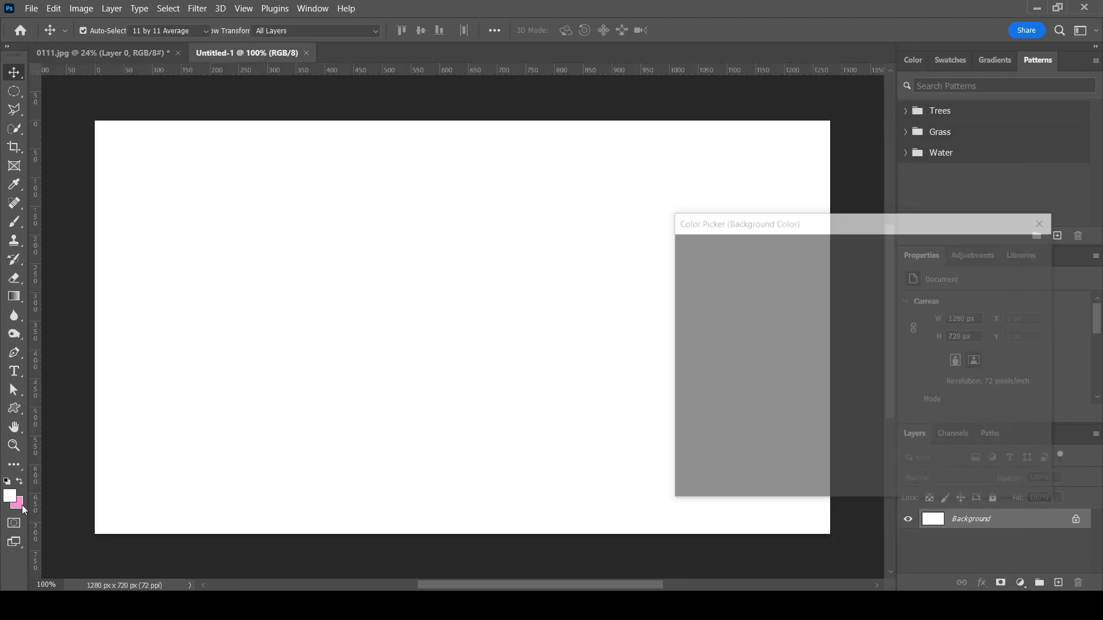
pyautogui.click(858, 359)
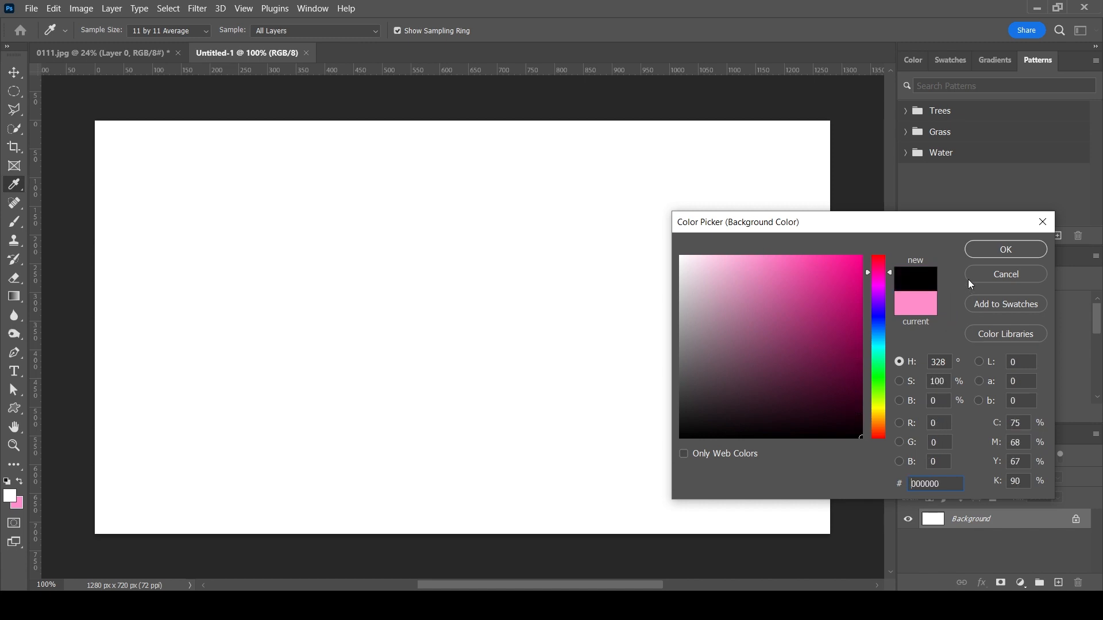
pyautogui.click(984, 250)
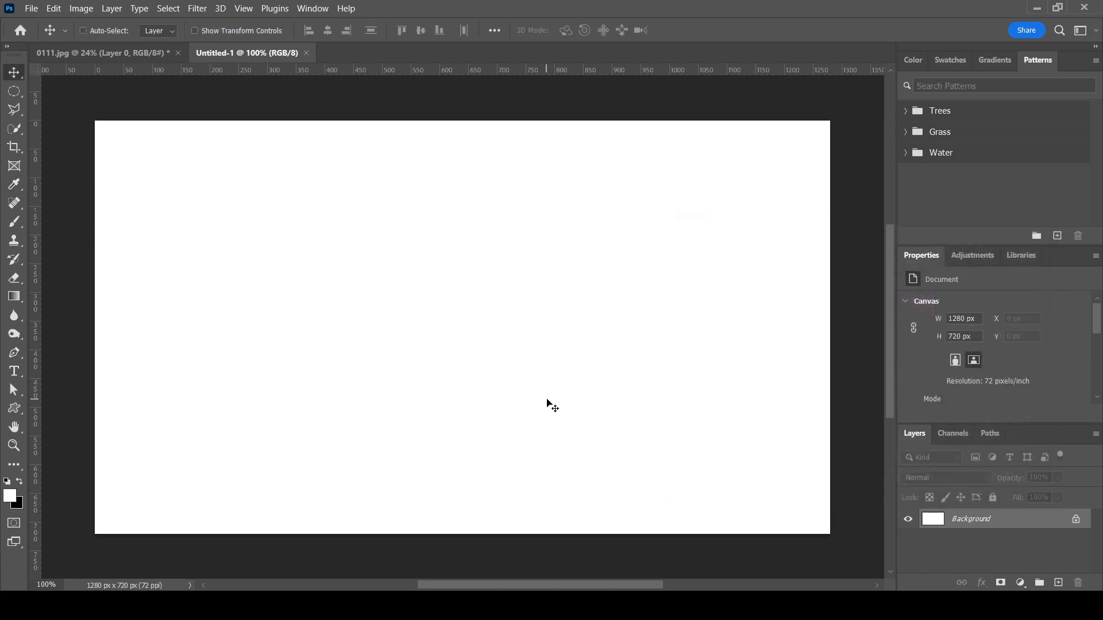
pyautogui.hotkey('ctrl', 'BackSpace')
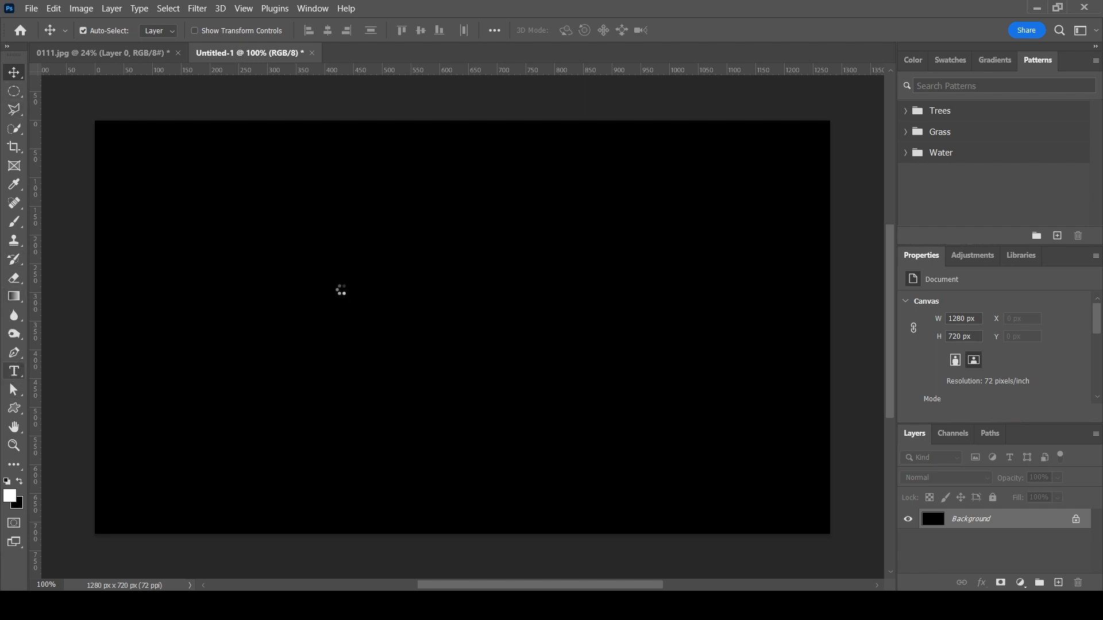
# Add the horizontal text "TEXT MASK" to the black canvas at a size of 142 pt
pyautogui.click(13, 371)
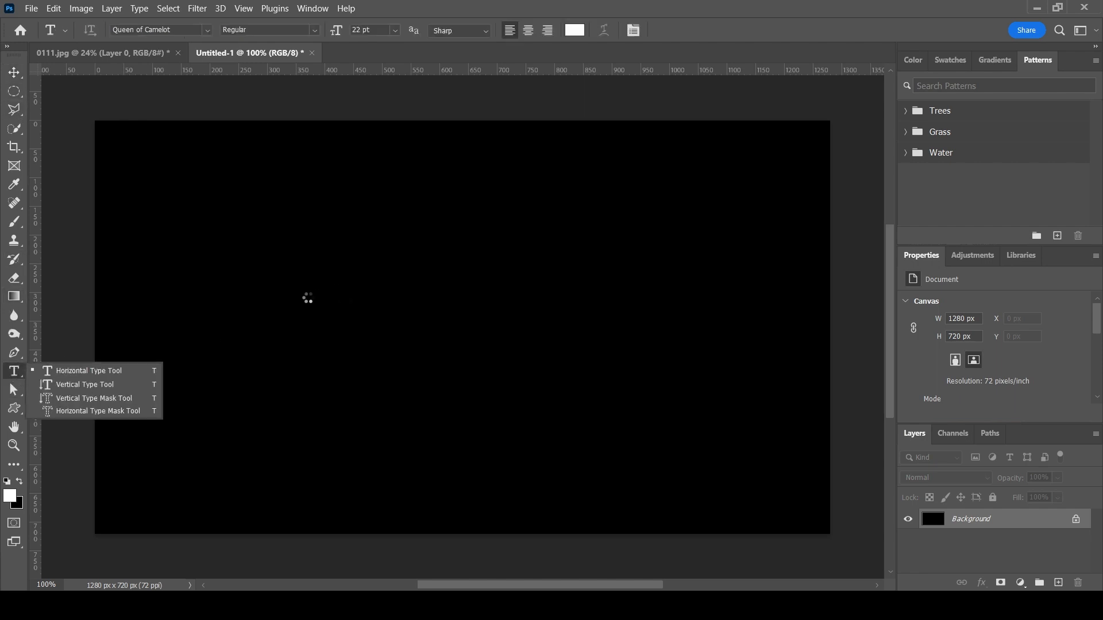
pyautogui.click(296, 316)
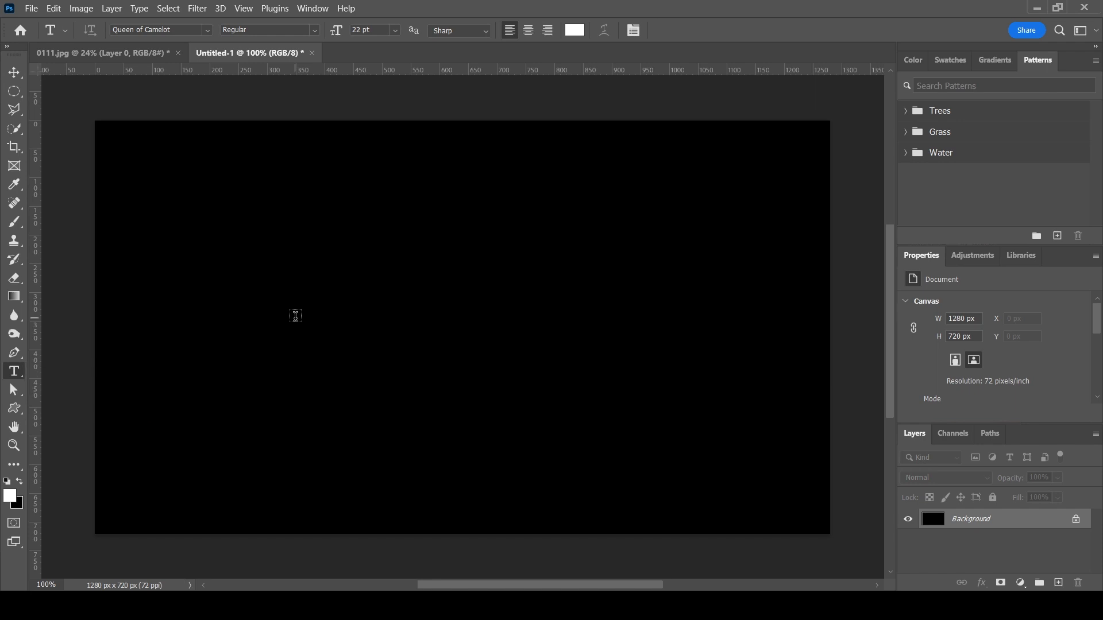
pyautogui.click(296, 316)
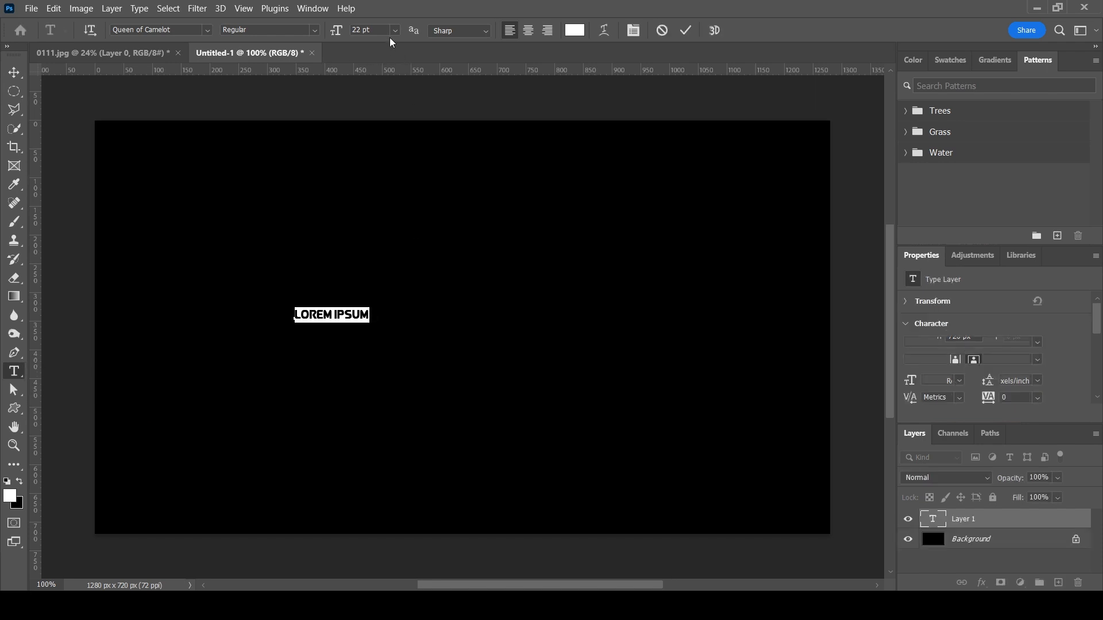
pyautogui.moveTo(368, 38); pyautogui.dragTo(422, 49)
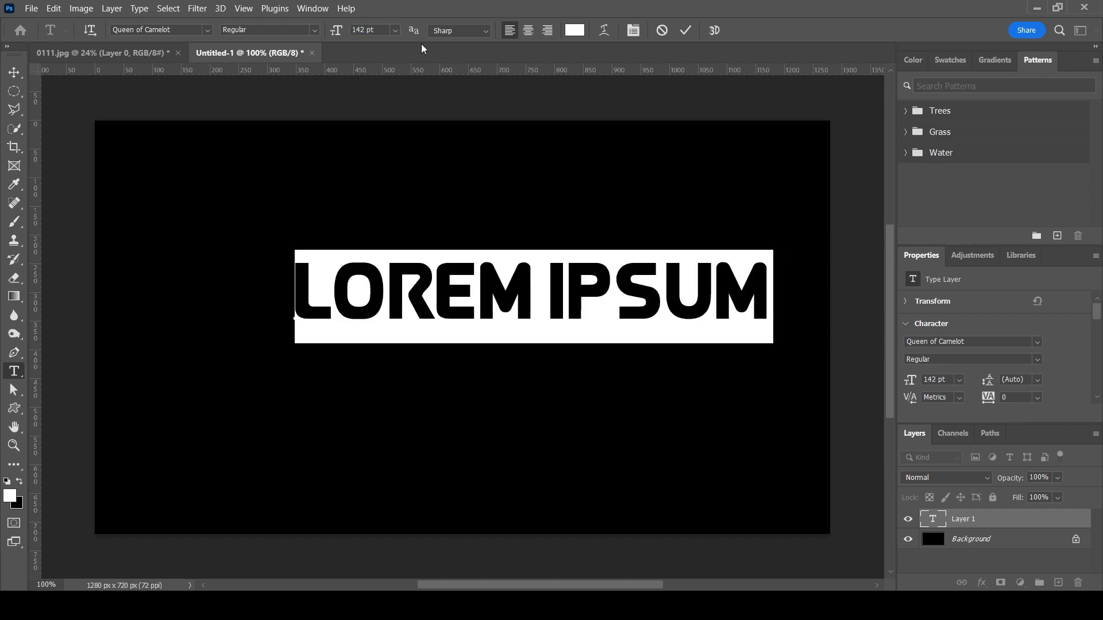
pyautogui.write('TEX')
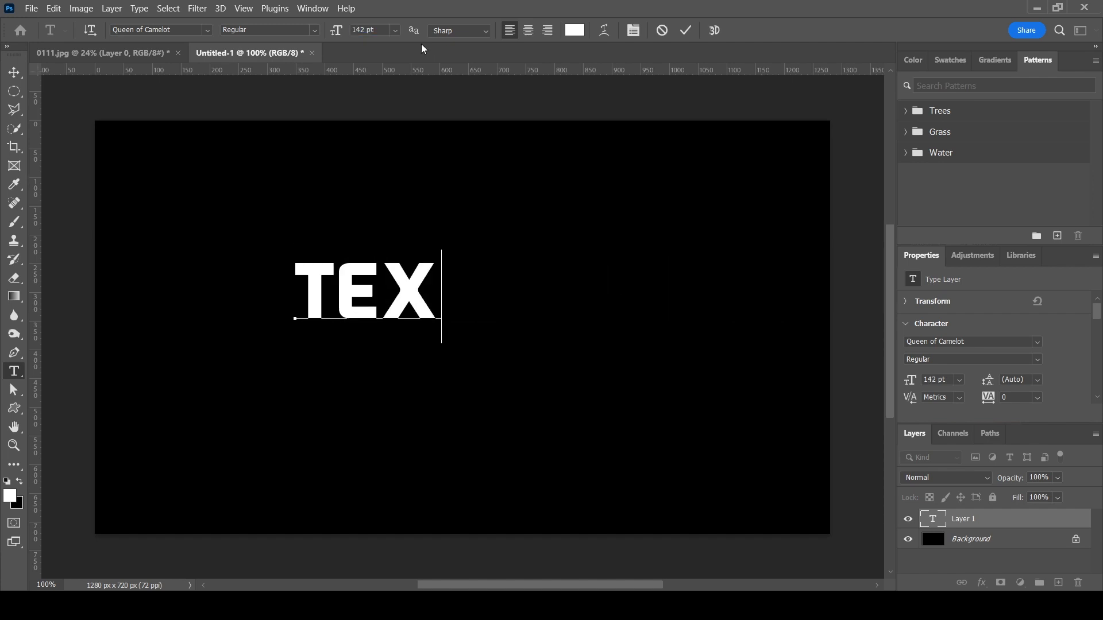
pyautogui.write('T MASK')
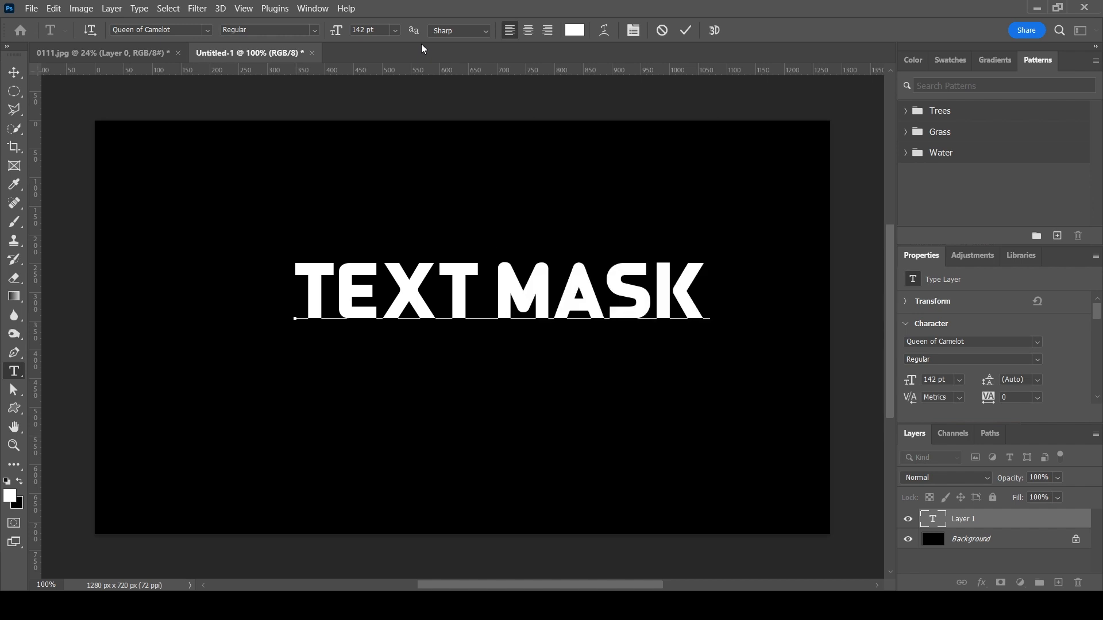
pyautogui.hotkey('ctrl', 'Return')
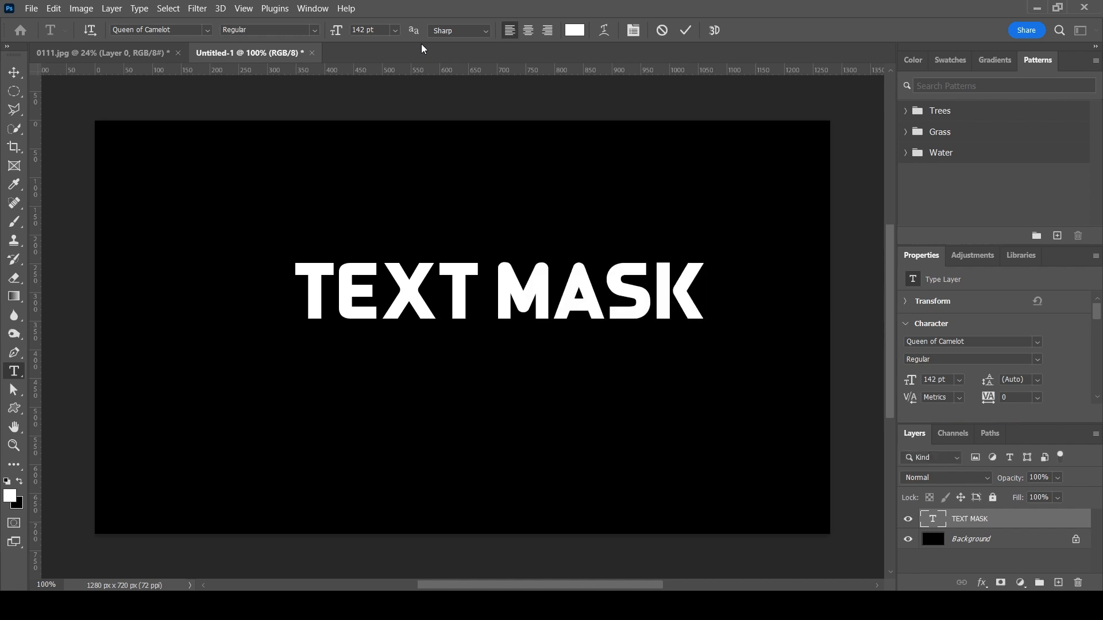
# Scale the TEXT MASK layer to about 171% width and 202% height so it spans the canvas, and adjust its vertical position
pyautogui.hotkey('ctrl', 't')
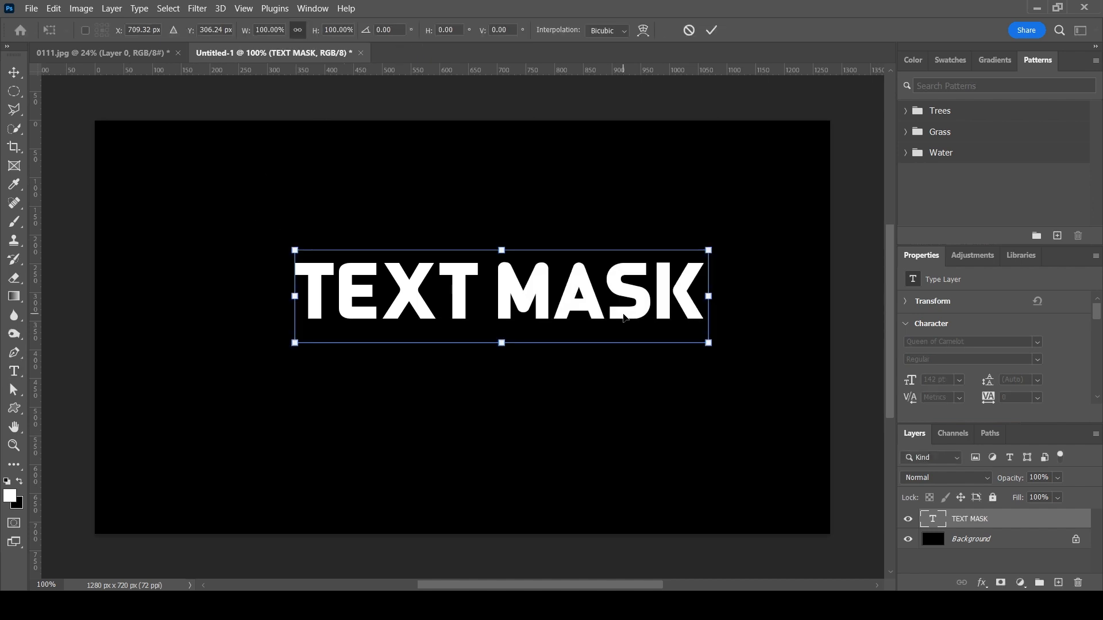
pyautogui.moveTo(625, 317); pyautogui.dragTo(451, 283)
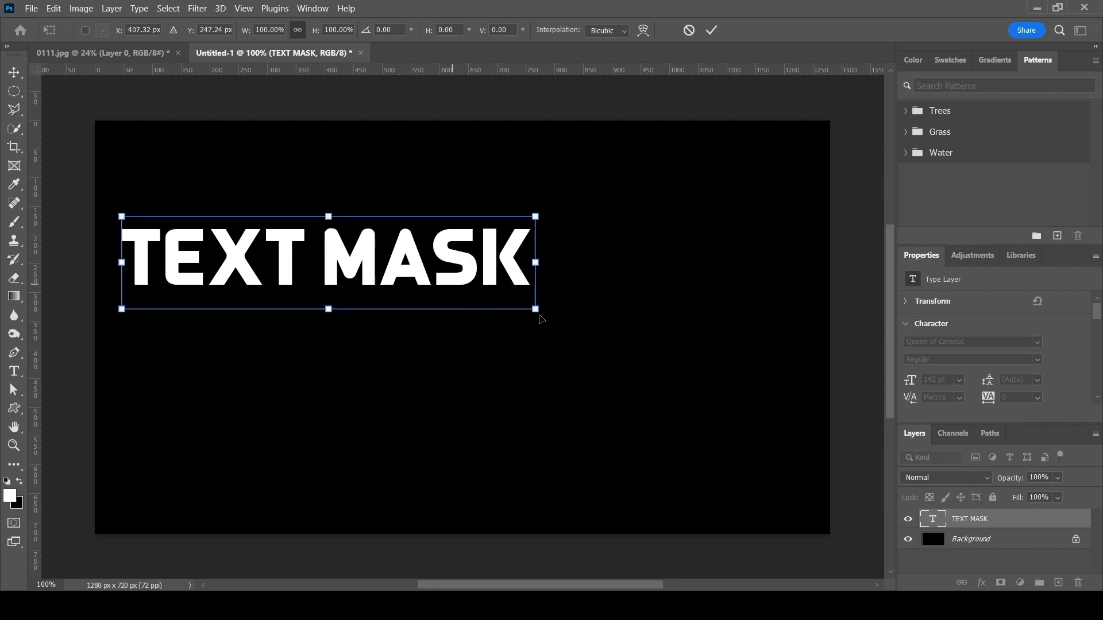
pyautogui.moveTo(536, 310); pyautogui.dragTo(805, 496)
pyautogui.moveTo(483, 374); pyautogui.dragTo(481, 404)
pyautogui.press('Return')
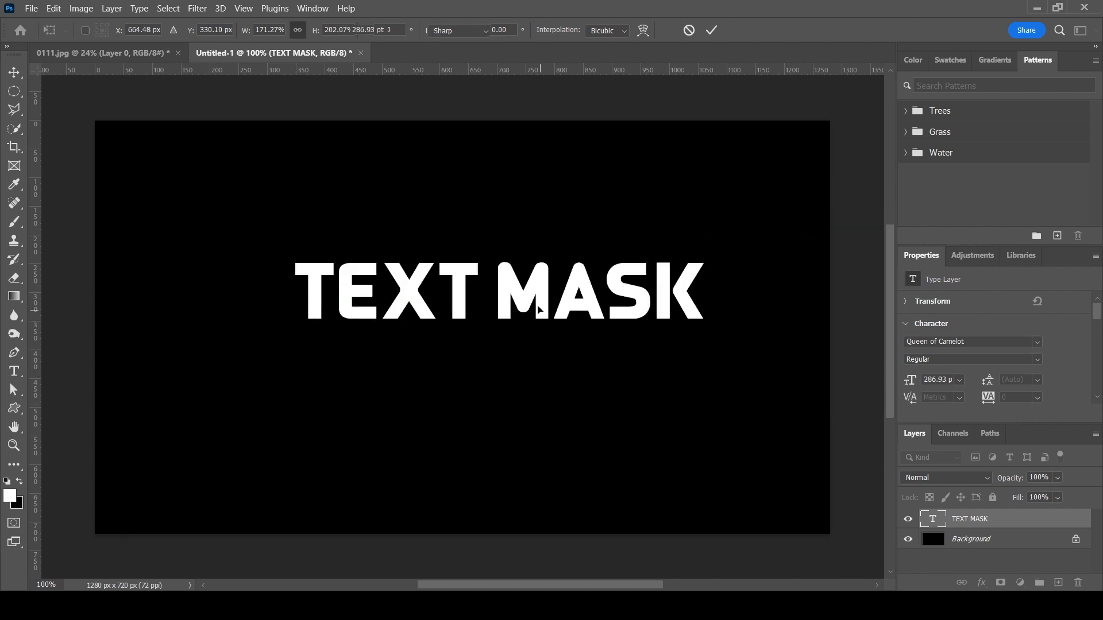
pyautogui.press('v')
pyautogui.moveTo(536, 299); pyautogui.dragTo(536, 306)
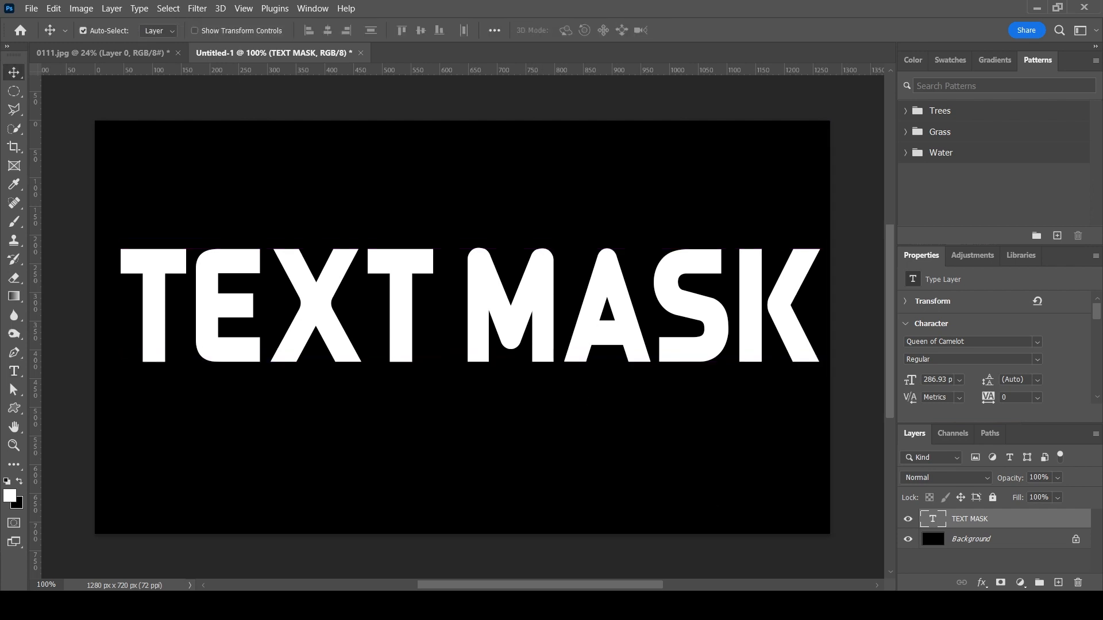
# Convert the TEXT MASK type layer to a frame, keeping the name TEXT MASK and the proposed 1221 × 202 px size
pyautogui.rightClick(1003, 518)
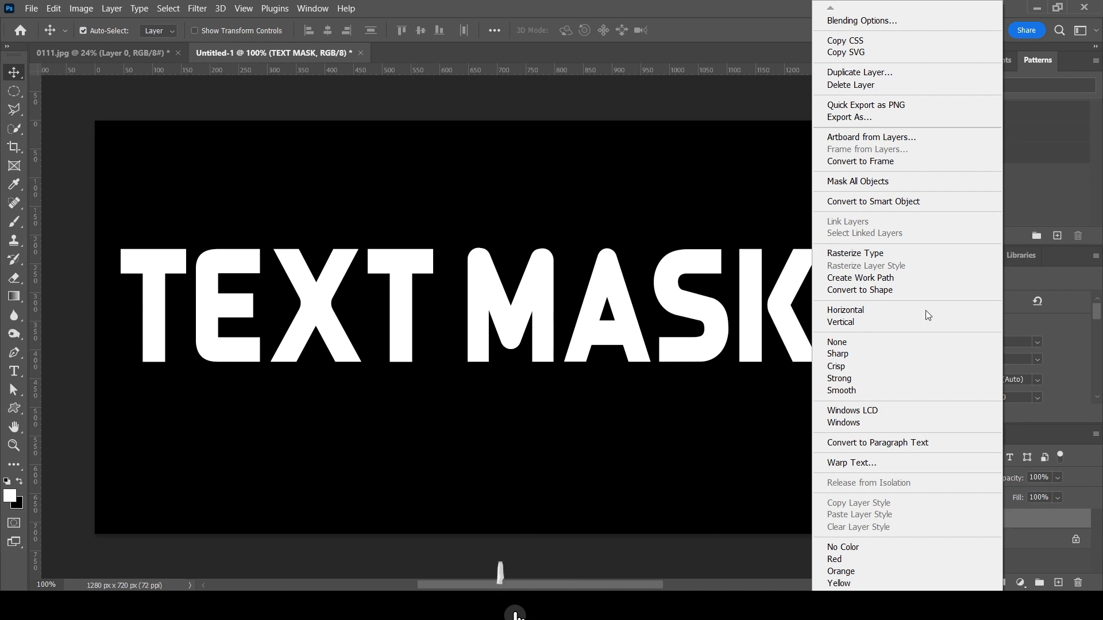
pyautogui.click(861, 162)
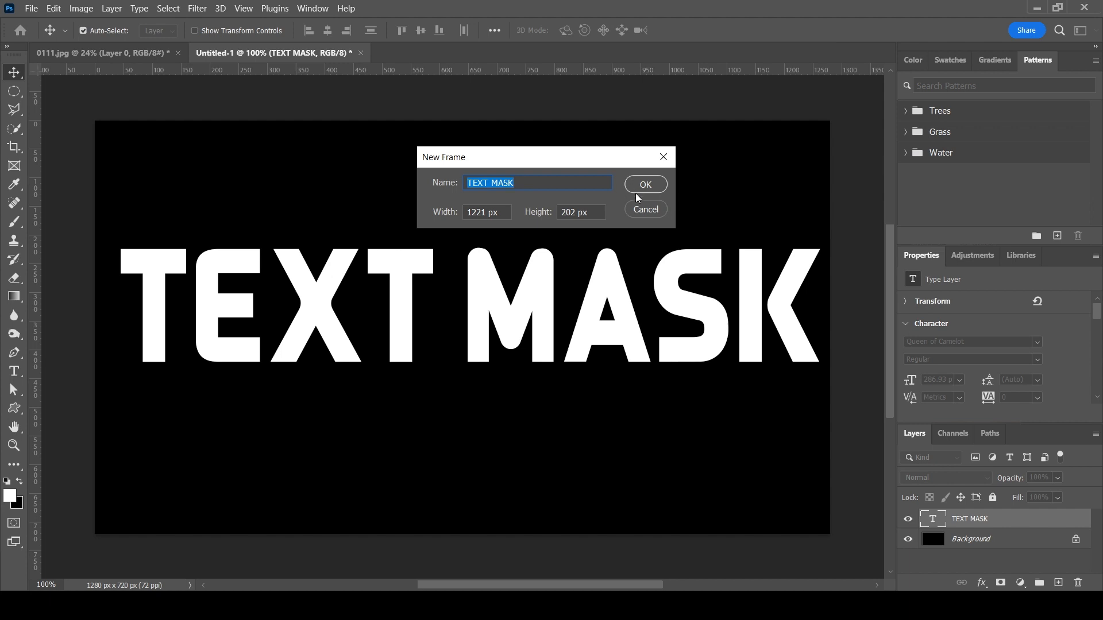
pyautogui.click(643, 186)
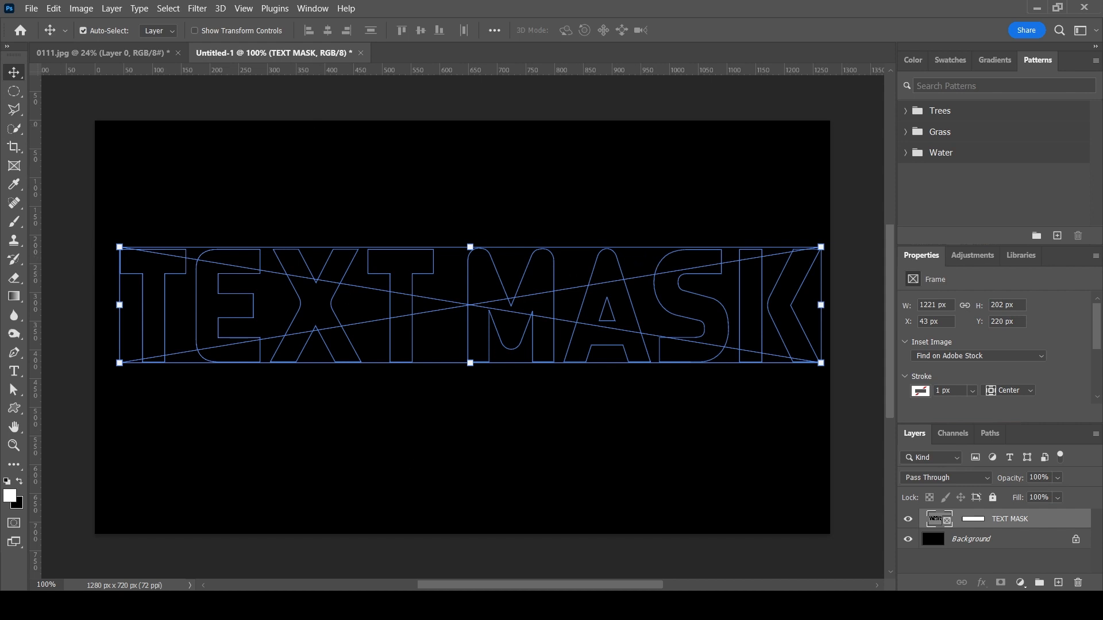
# Copy the portrait from 0111.jpg into the Untitled-1 document and place it inside the TEXT MASK frame
pyautogui.moveTo(296, 606)
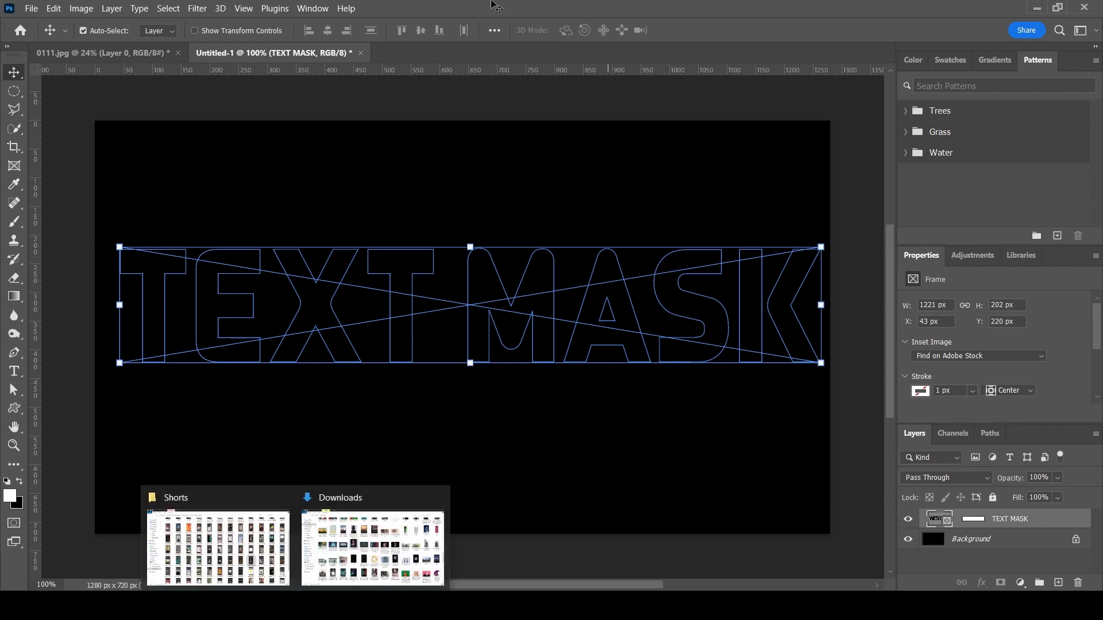
pyautogui.click(132, 52)
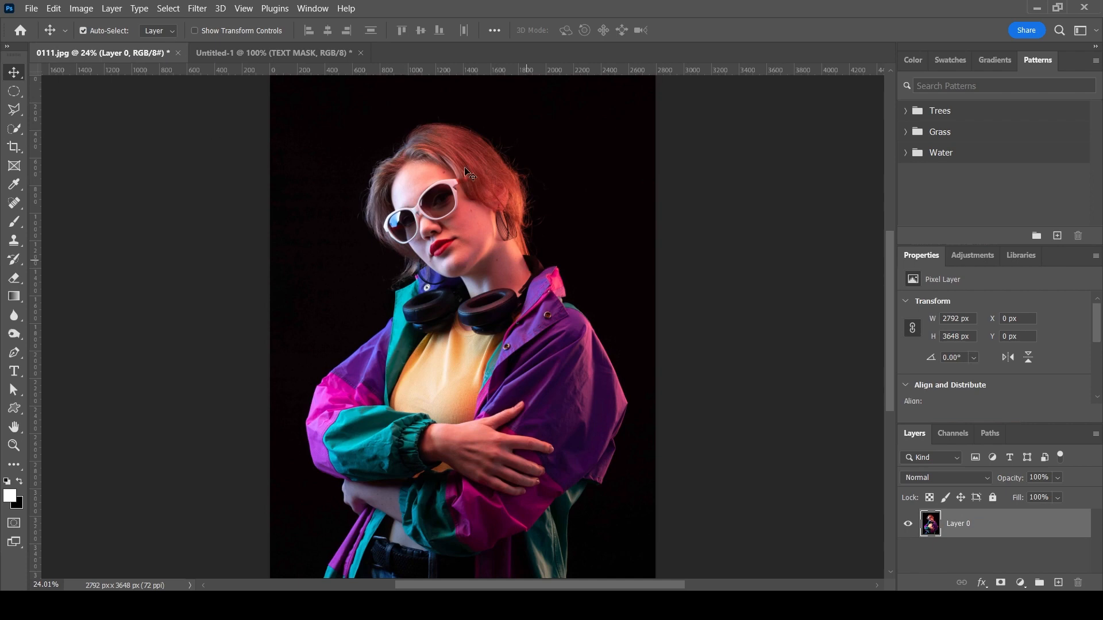
pyautogui.moveTo(468, 198); pyautogui.dragTo(511, 300)
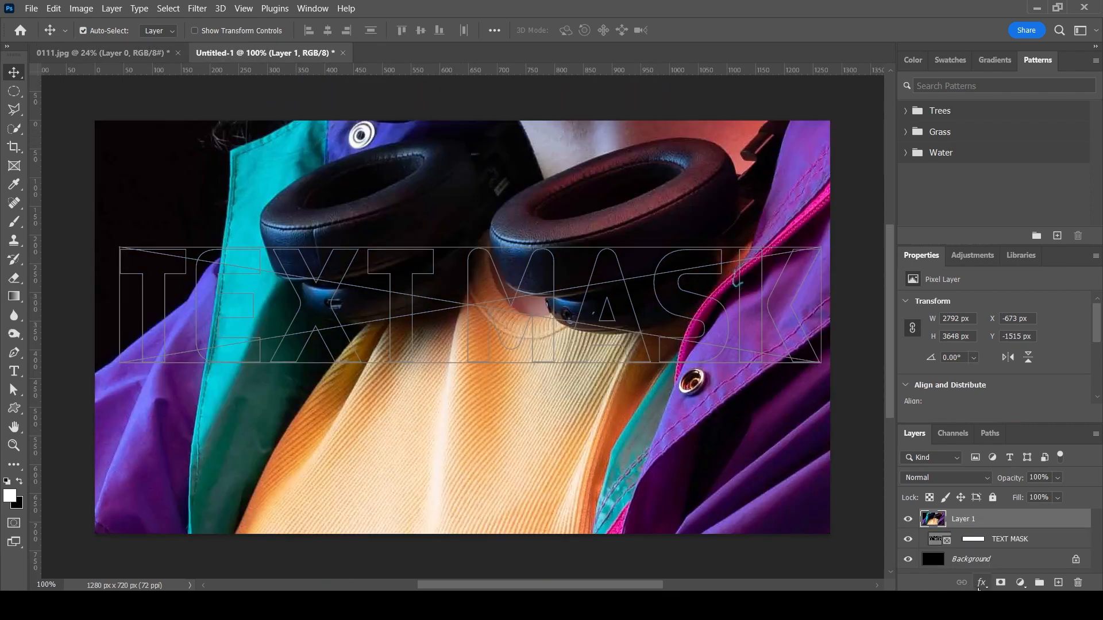
pyautogui.moveTo(954, 516); pyautogui.dragTo(974, 542)
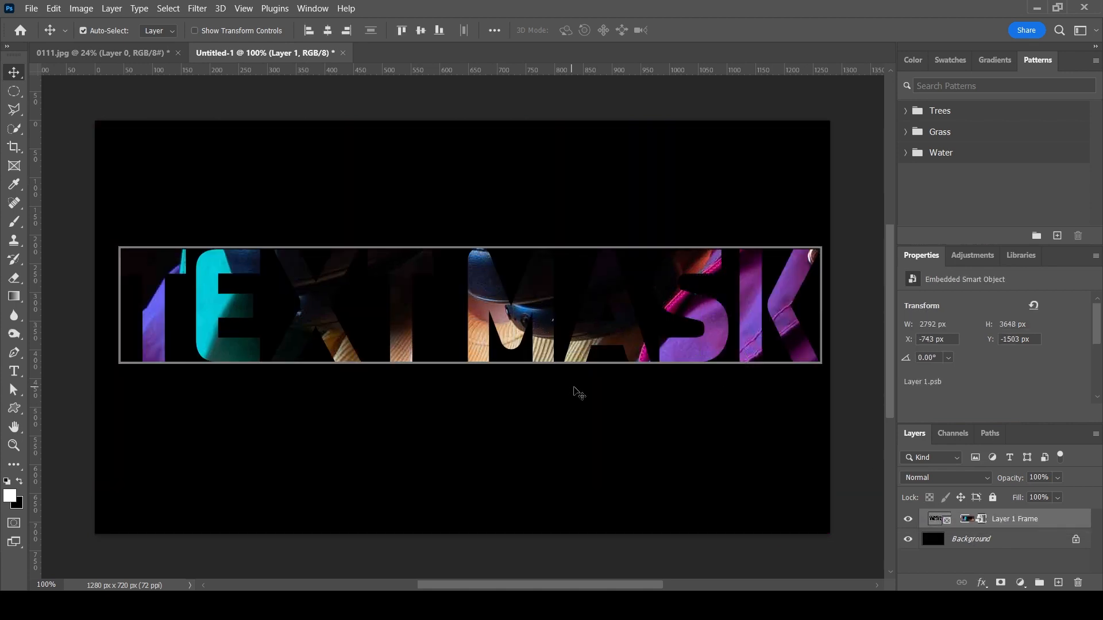
# Shift the framed image slightly upward and scale it proportionally to 106%
pyautogui.press('ctrl')
pyautogui.hotkey('ctrl', 't')
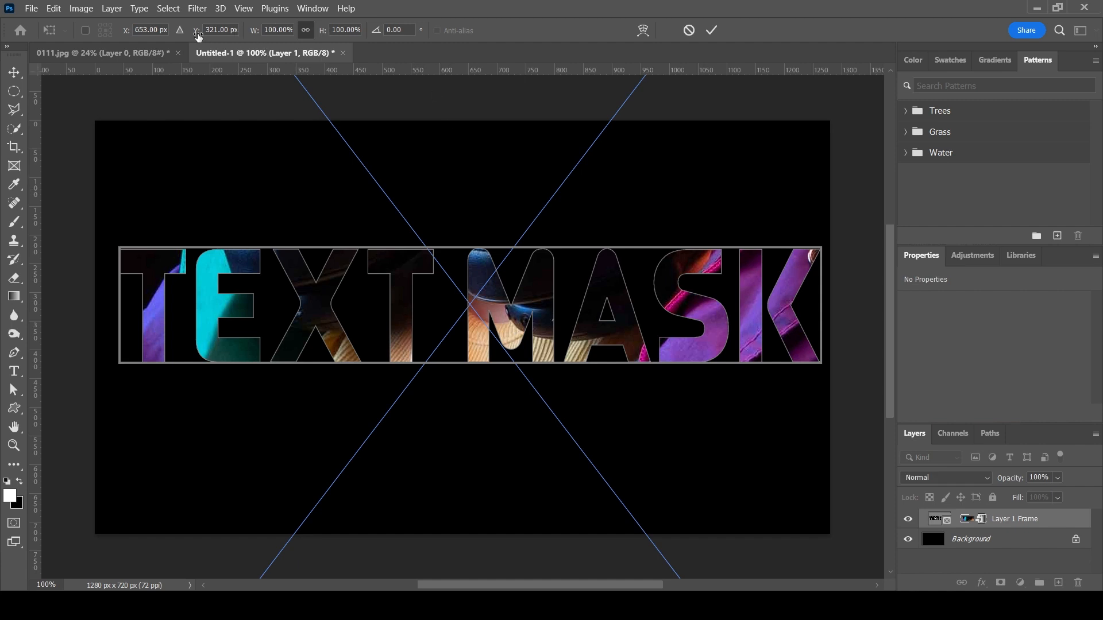
pyautogui.moveTo(197, 35); pyautogui.dragTo(185, 35)
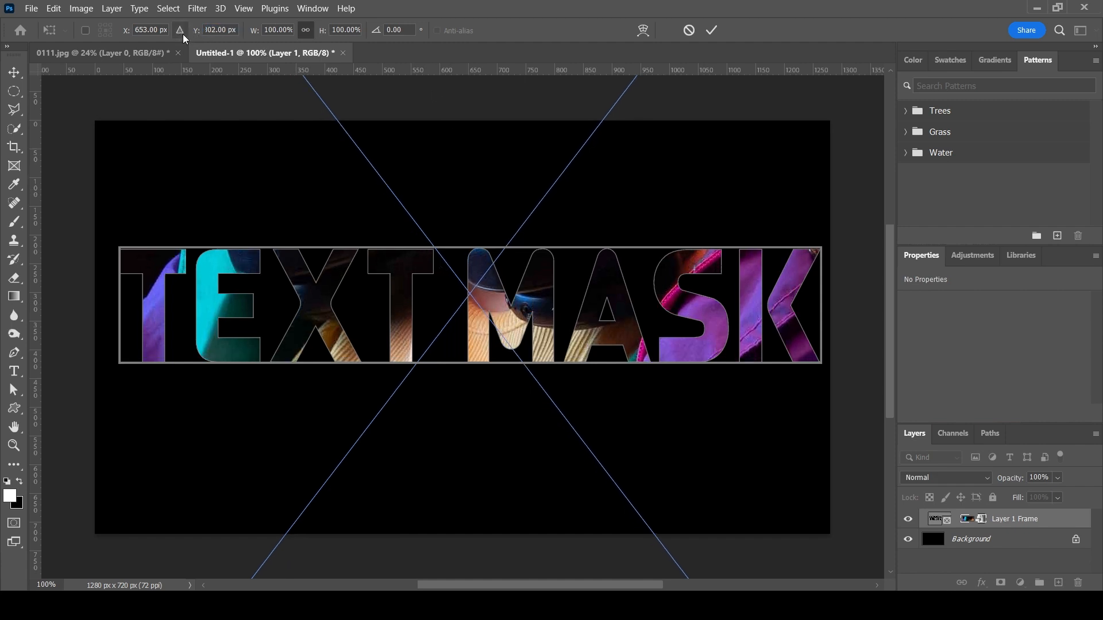
pyautogui.moveTo(254, 32); pyautogui.dragTo(256, 62)
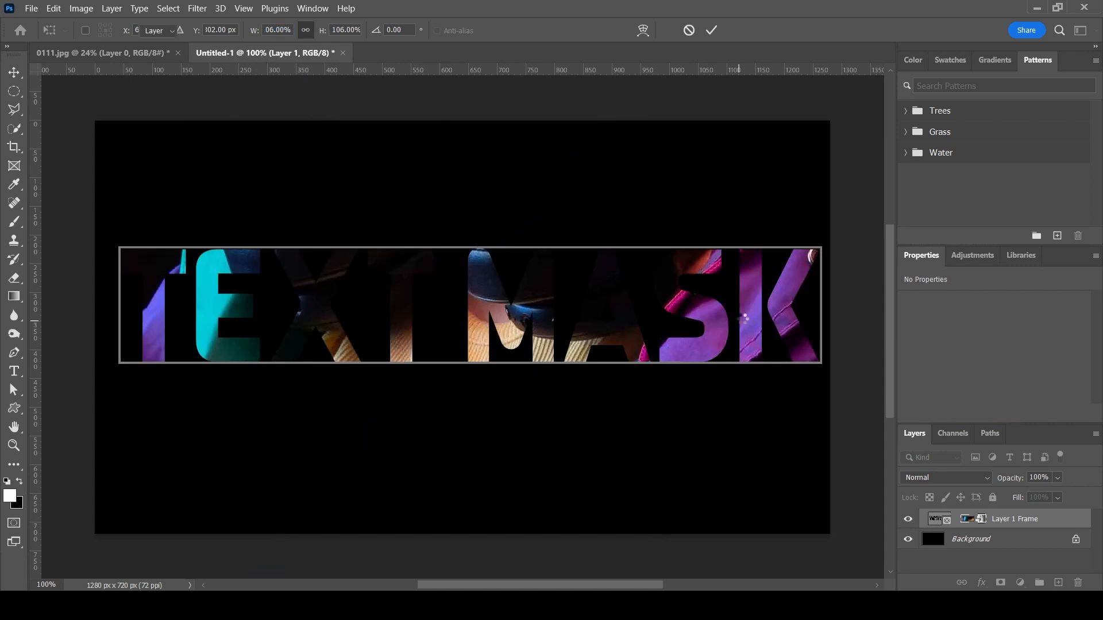
pyautogui.press('Return')
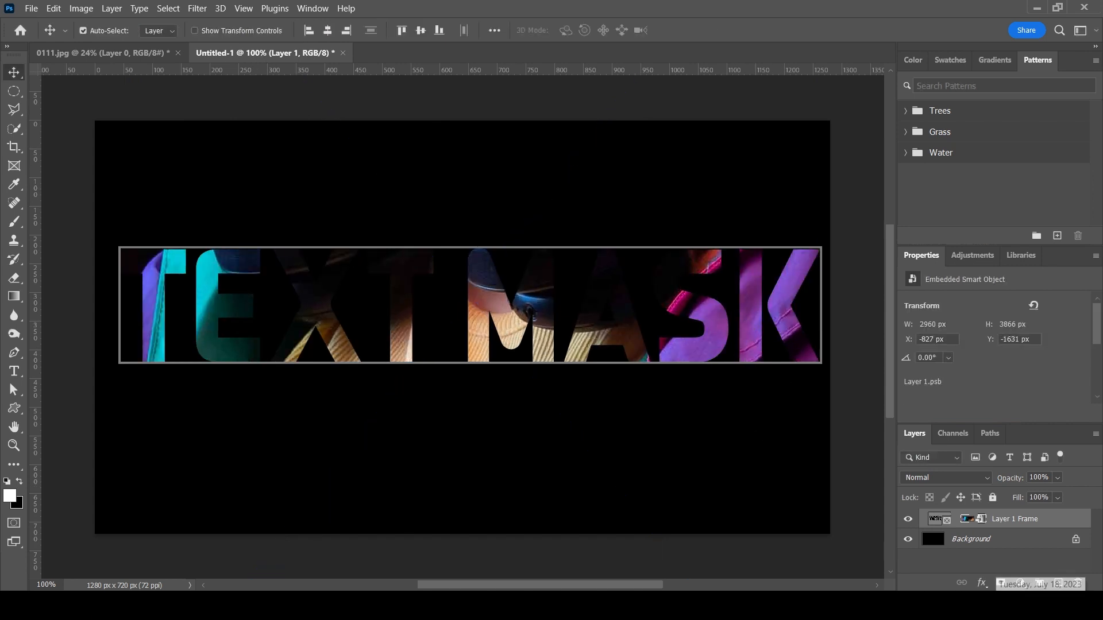
# Move the text frame with its image slightly left, and reposition the image alone inside it to about X -678 px, Y -1795 px
pyautogui.click(941, 519)
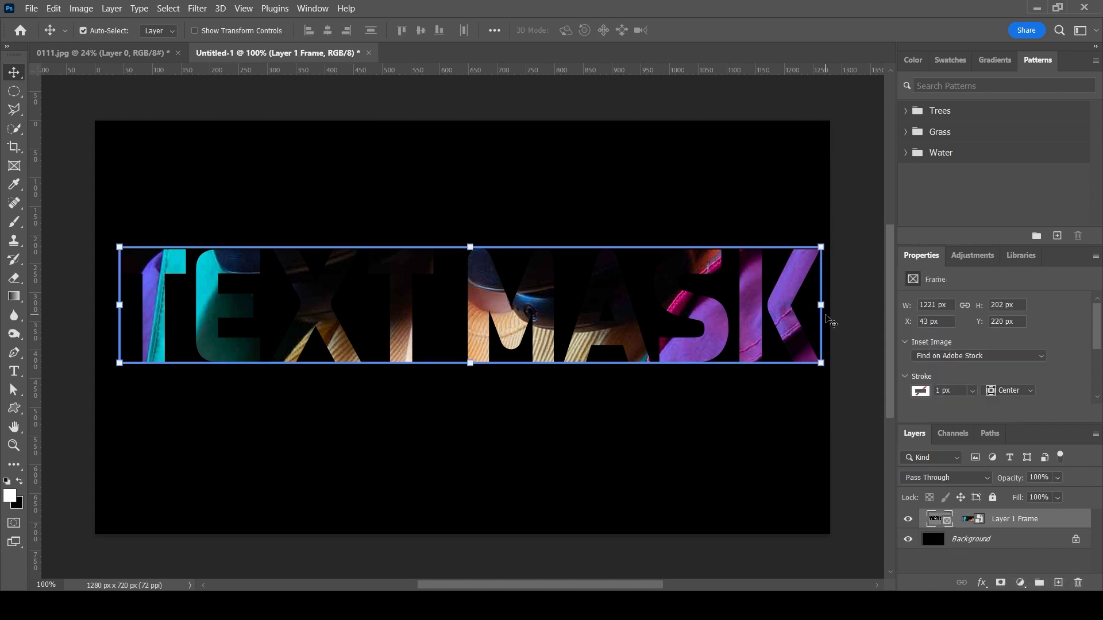
pyautogui.moveTo(823, 317)
pyautogui.mouseDown()
pyautogui.moveTo(822, 336)
pyautogui.moveTo(819, 301)
pyautogui.moveTo(818, 316)
pyautogui.mouseUp()
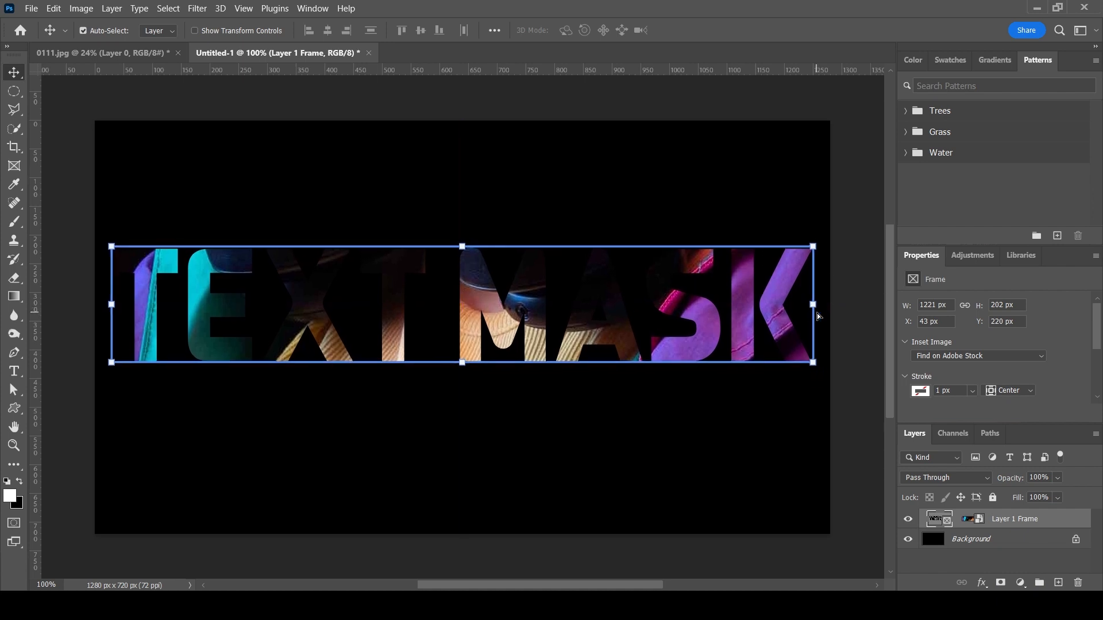
pyautogui.click(976, 520)
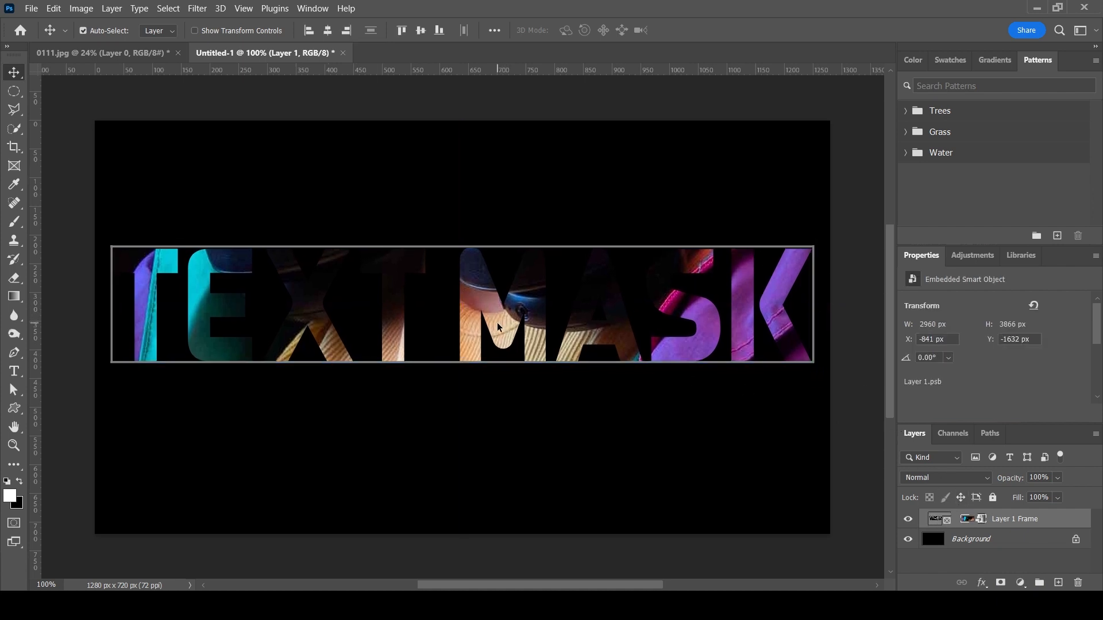
pyautogui.moveTo(498, 326); pyautogui.dragTo(593, 280)
pyautogui.click(1075, 519)
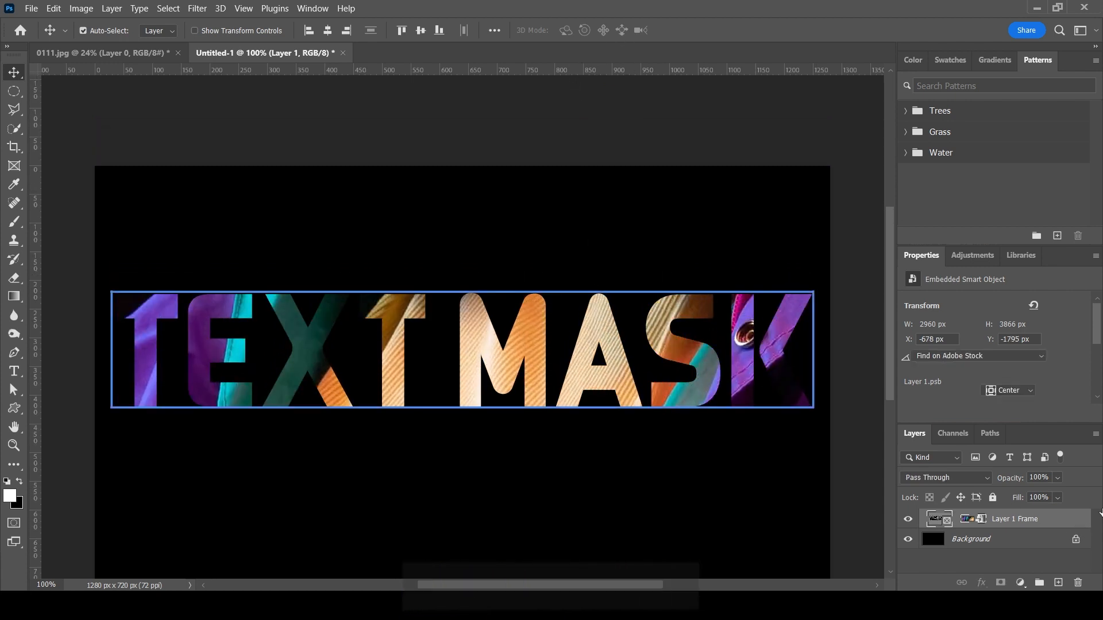